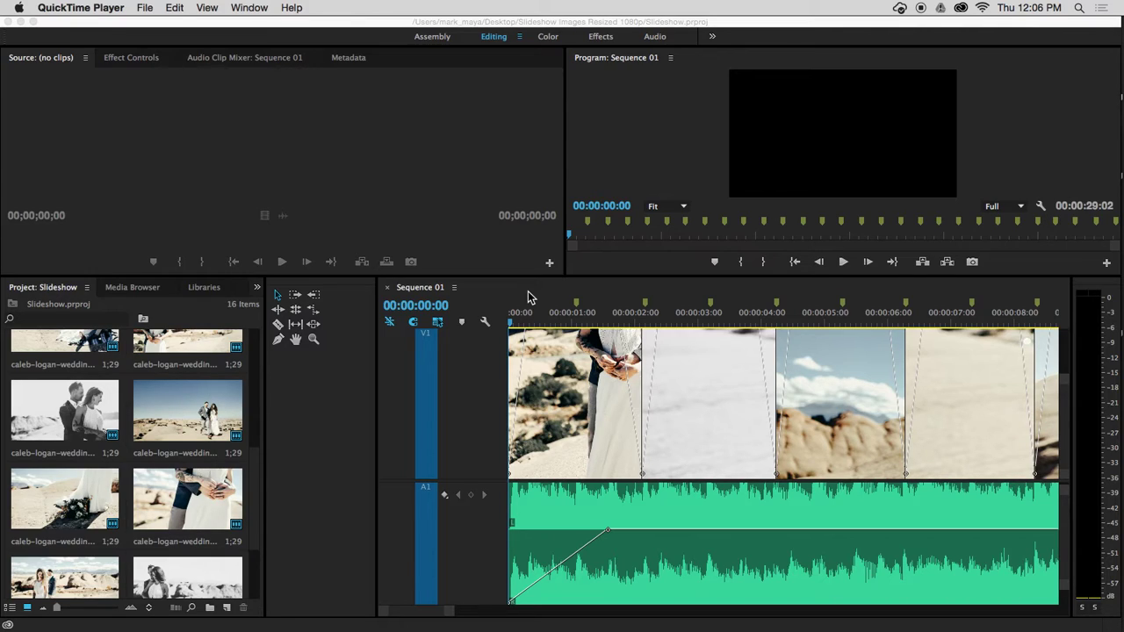
- Select the Sequence 01 timeline holding the wedding slideshow photos and music
{"action": "left_click", "coordinate": [483, 301]}
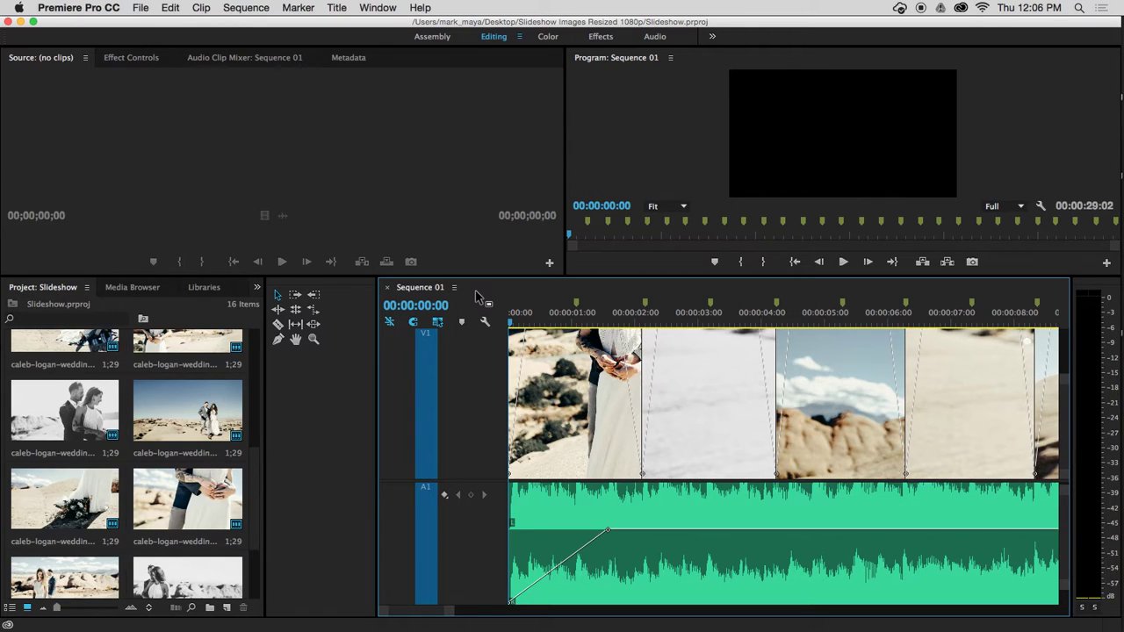
{"action": "key", "text": "super+m"}
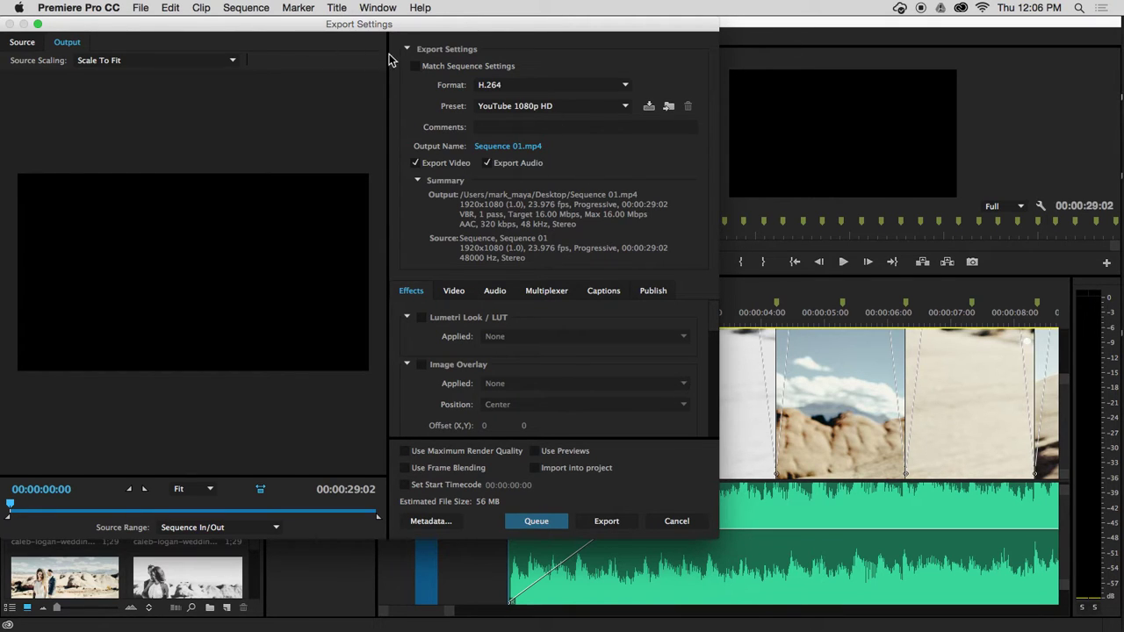
{"action": "left_click_drag", "start_coordinate": [407, 29], "coordinate": [559, 7]}
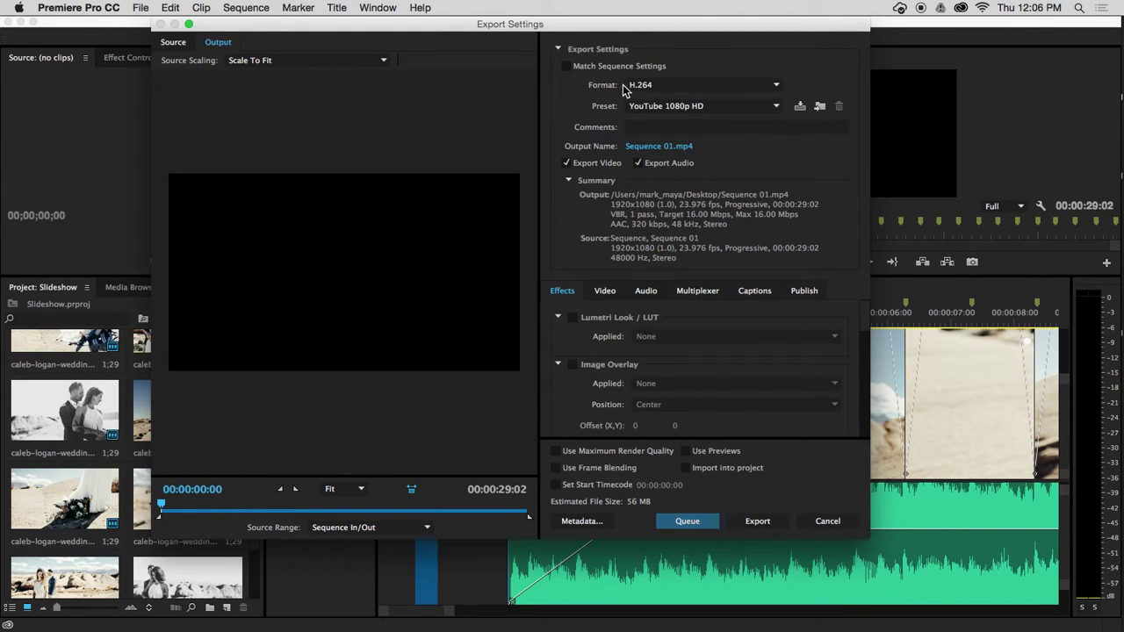
{"action": "left_click", "coordinate": [708, 87]}
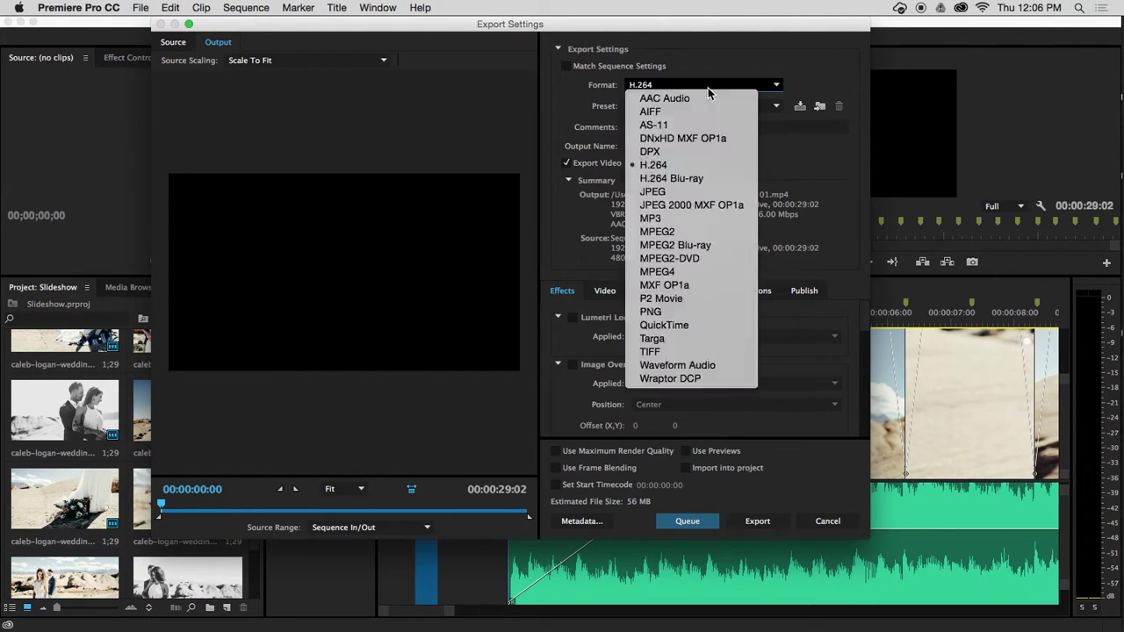
{"action": "left_click", "coordinate": [669, 165]}
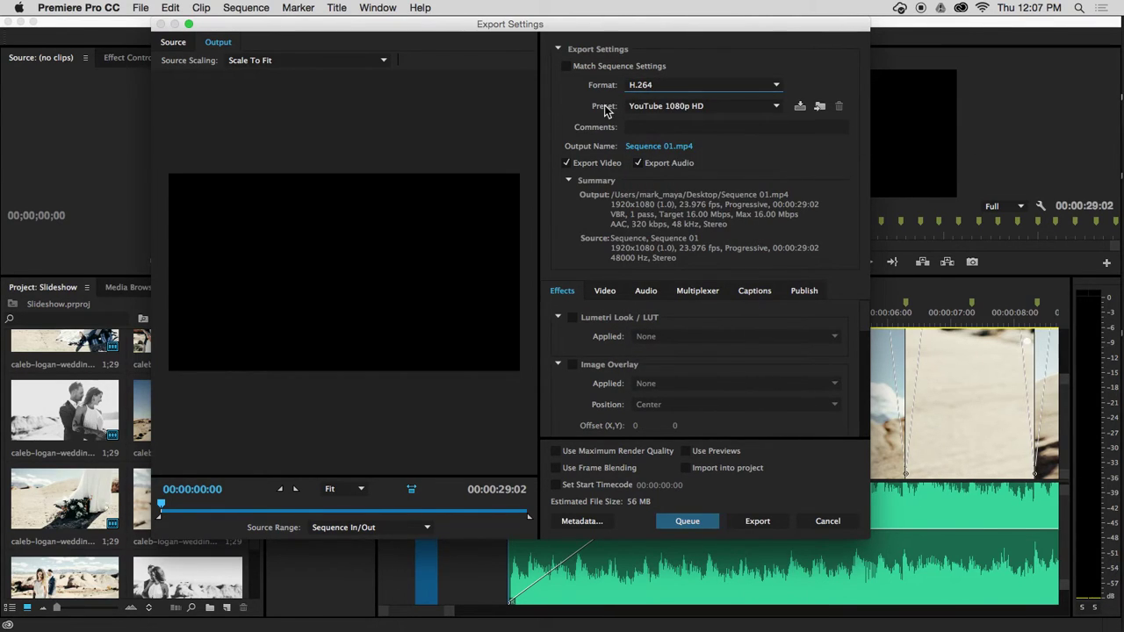
{"action": "left_click", "coordinate": [736, 106]}
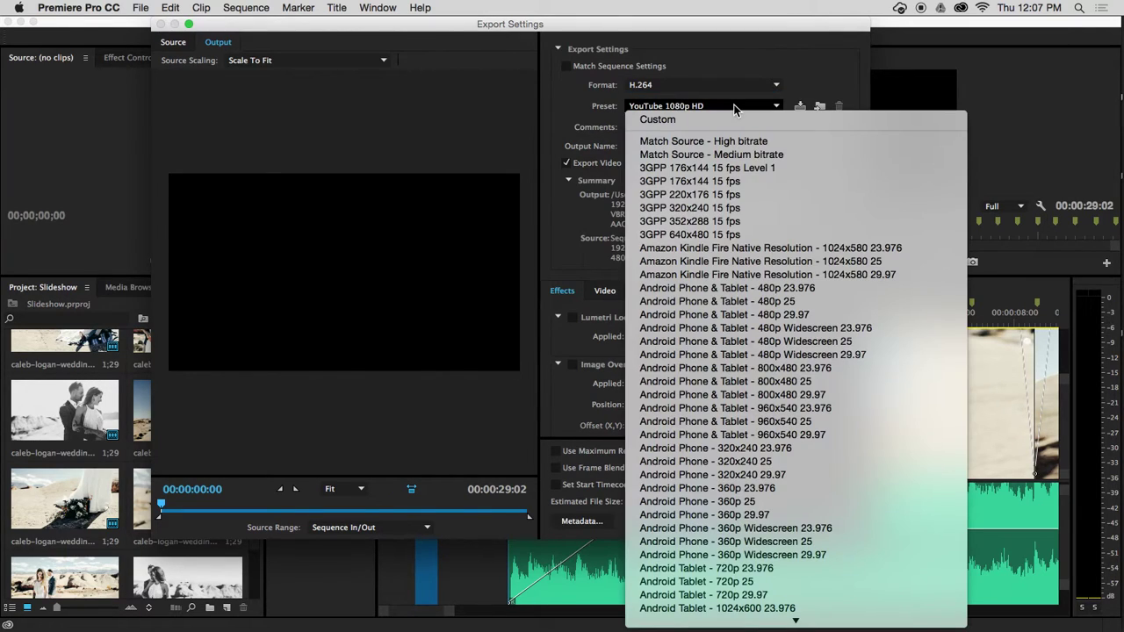
{"action": "left_click", "coordinate": [681, 85]}
{"action": "left_click", "coordinate": [680, 85]}
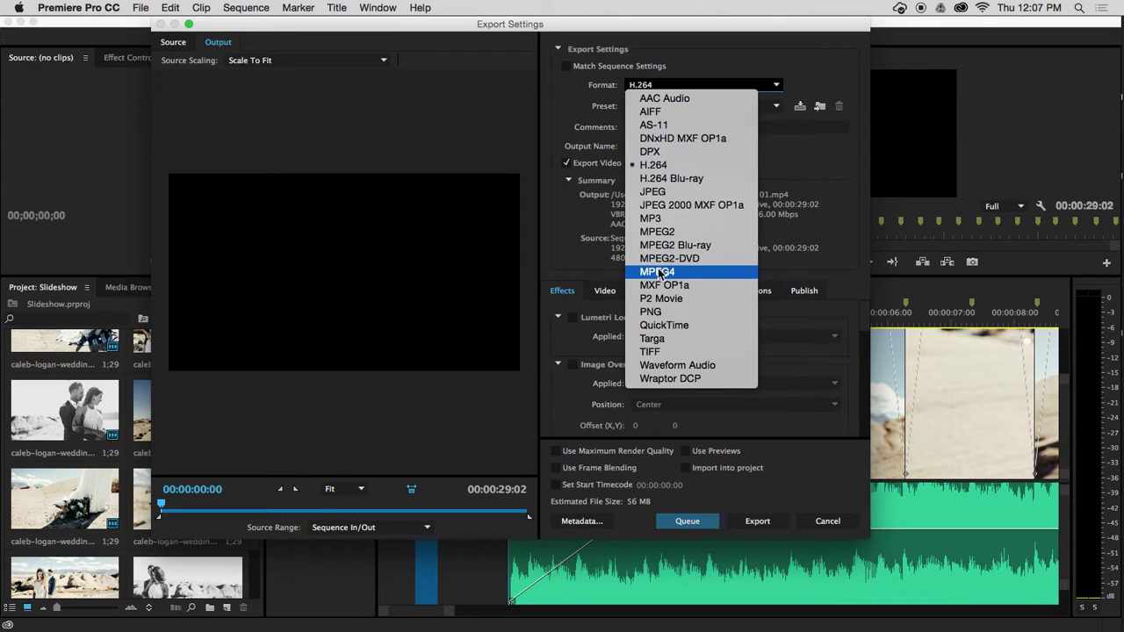
{"action": "left_click", "coordinate": [680, 325]}
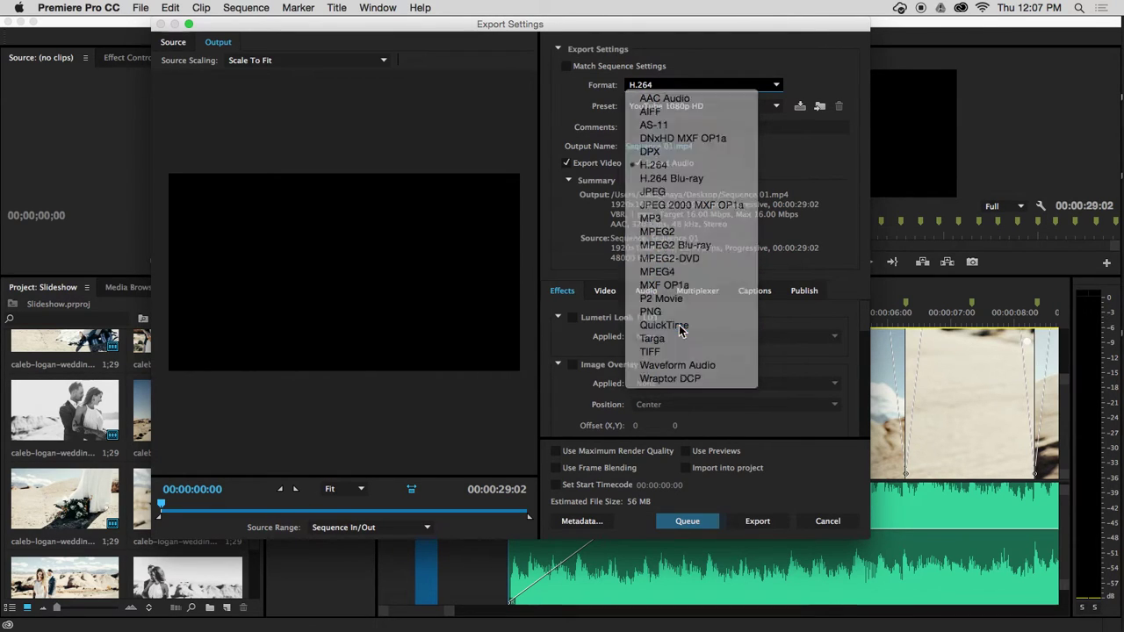
{"action": "left_click", "coordinate": [669, 111]}
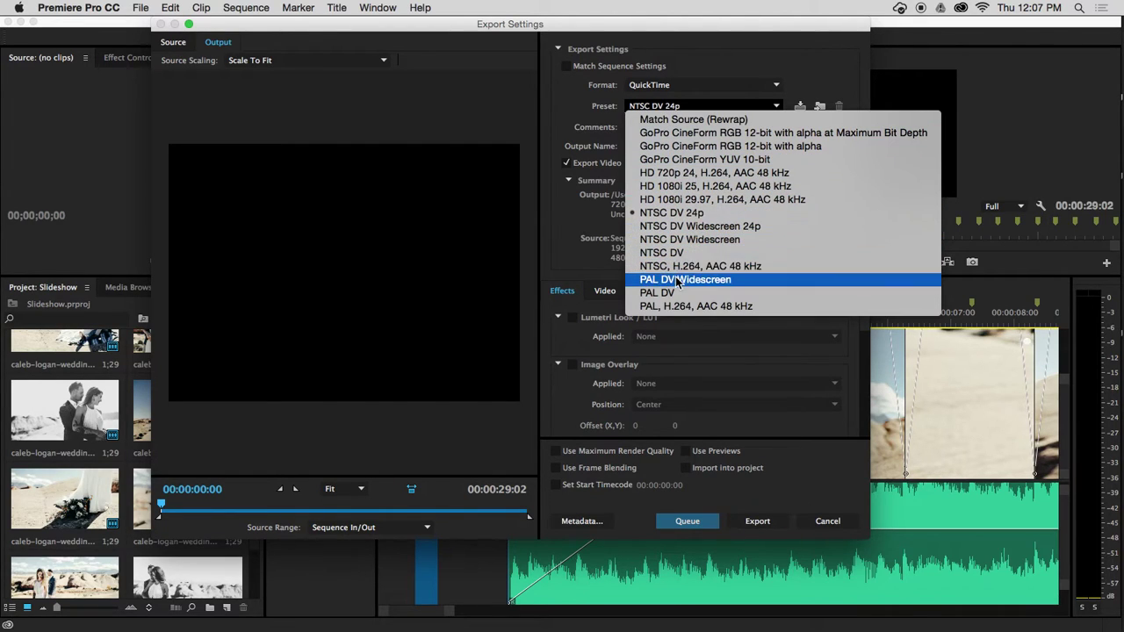
{"action": "left_click", "coordinate": [674, 89]}
{"action": "left_click", "coordinate": [672, 90]}
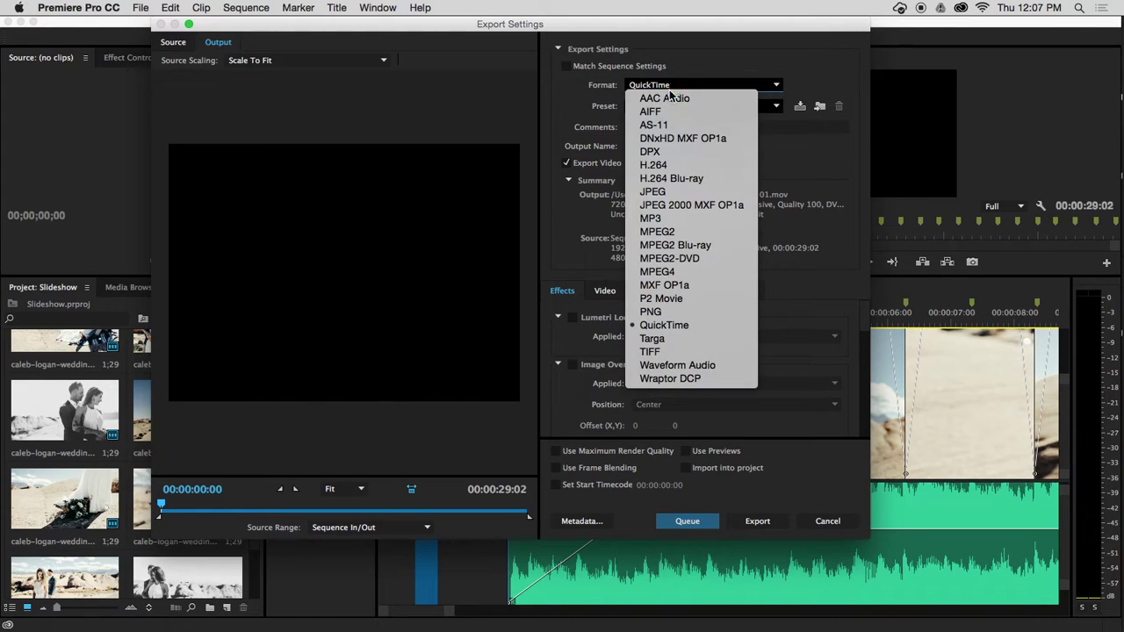
{"action": "left_click", "coordinate": [669, 165]}
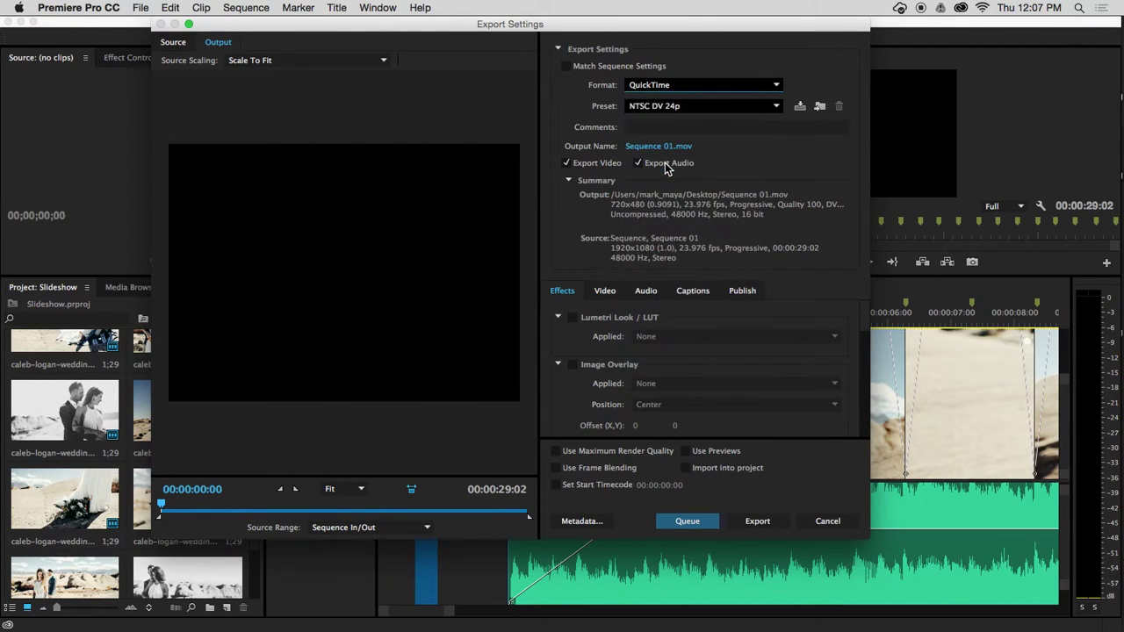
{"action": "left_click", "coordinate": [668, 107]}
{"action": "scroll", "coordinate": [672, 326], "scroll_direction": "down", "scroll_amount": 8}
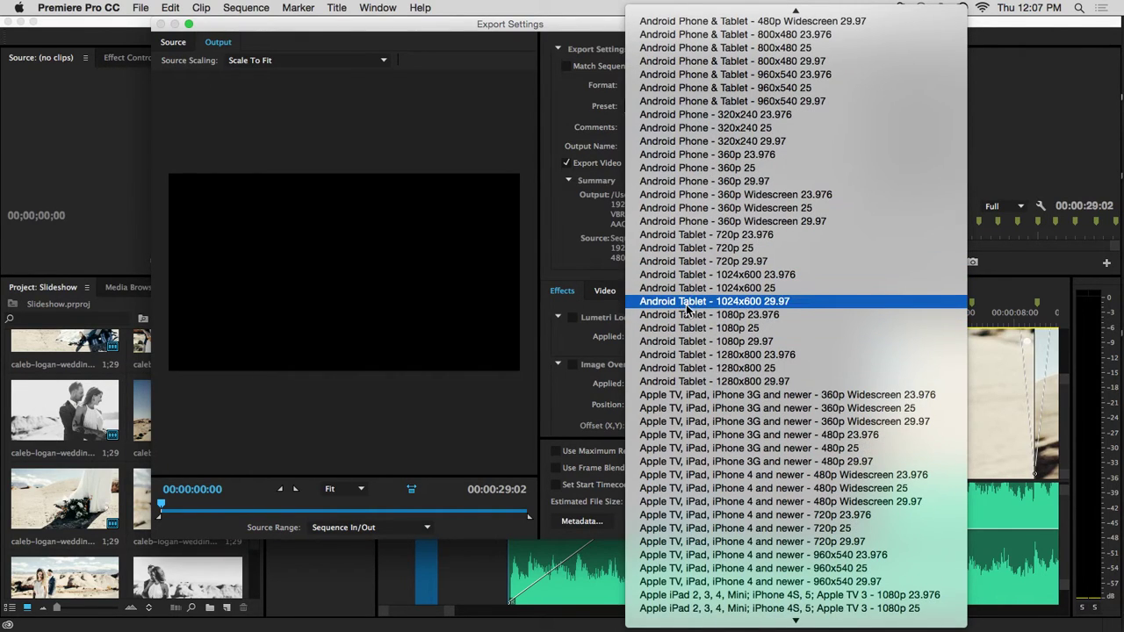
{"action": "scroll", "coordinate": [689, 351], "scroll_direction": "down", "scroll_amount": 12}
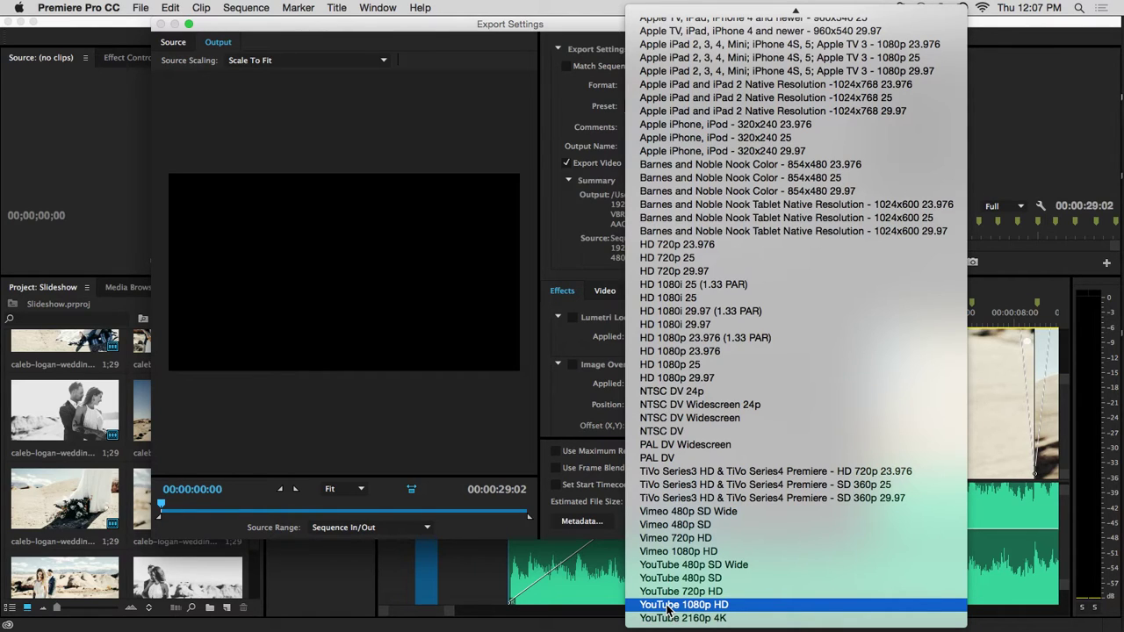
{"action": "left_click", "coordinate": [679, 605]}
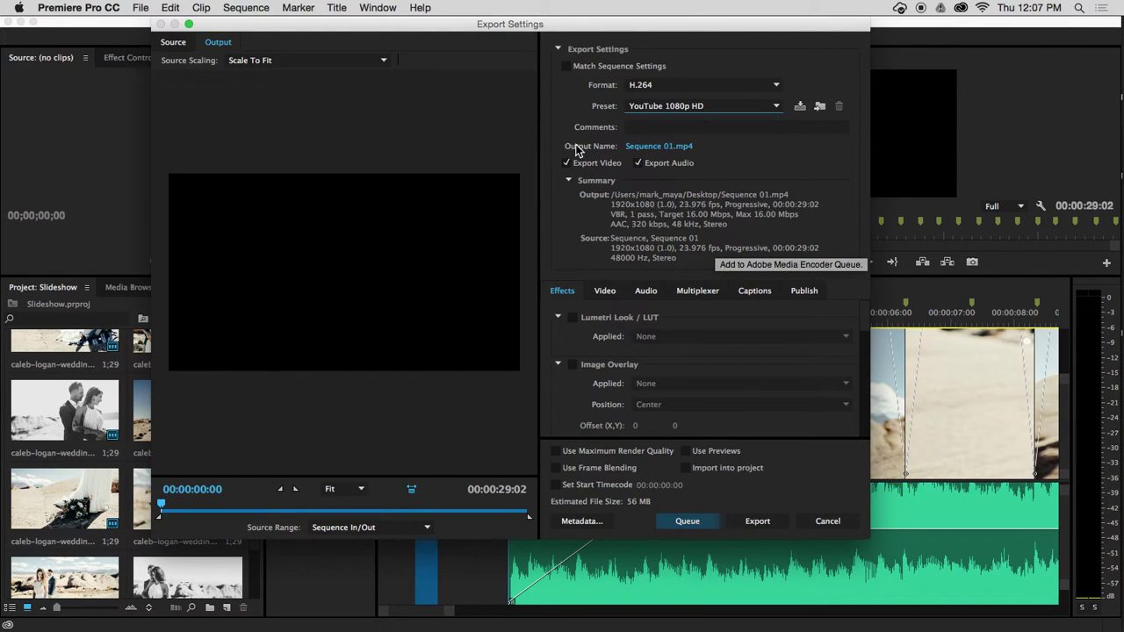
- Name the export output 'Logan and Caleb in Moab' and save it to Documents
{"action": "left_click", "coordinate": [654, 148]}
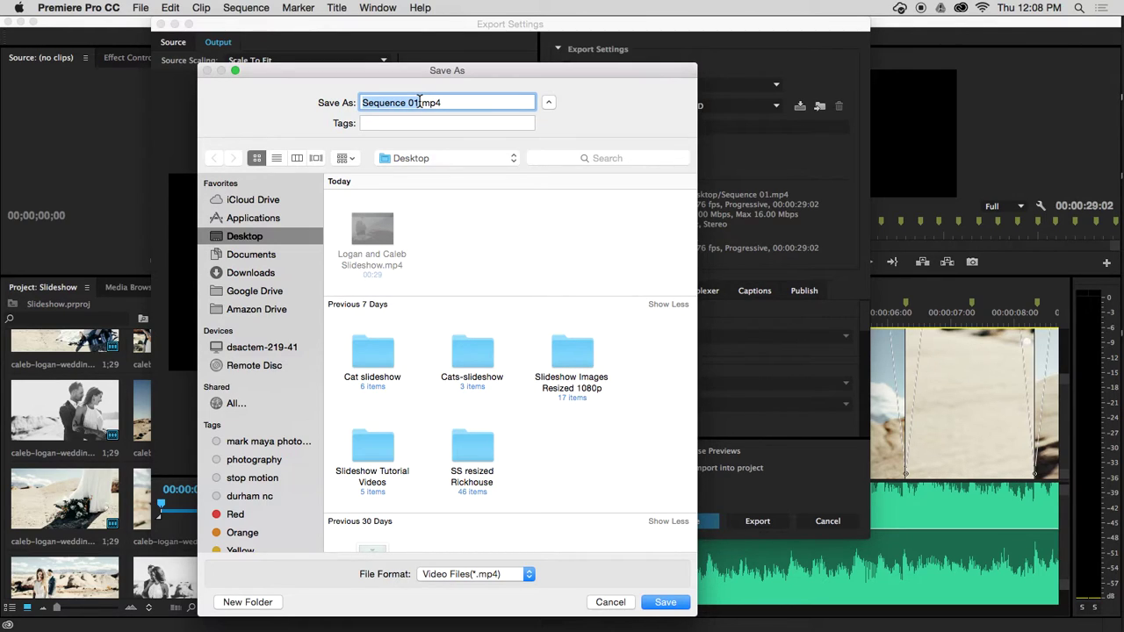
{"action": "type", "text": "Logan an"}
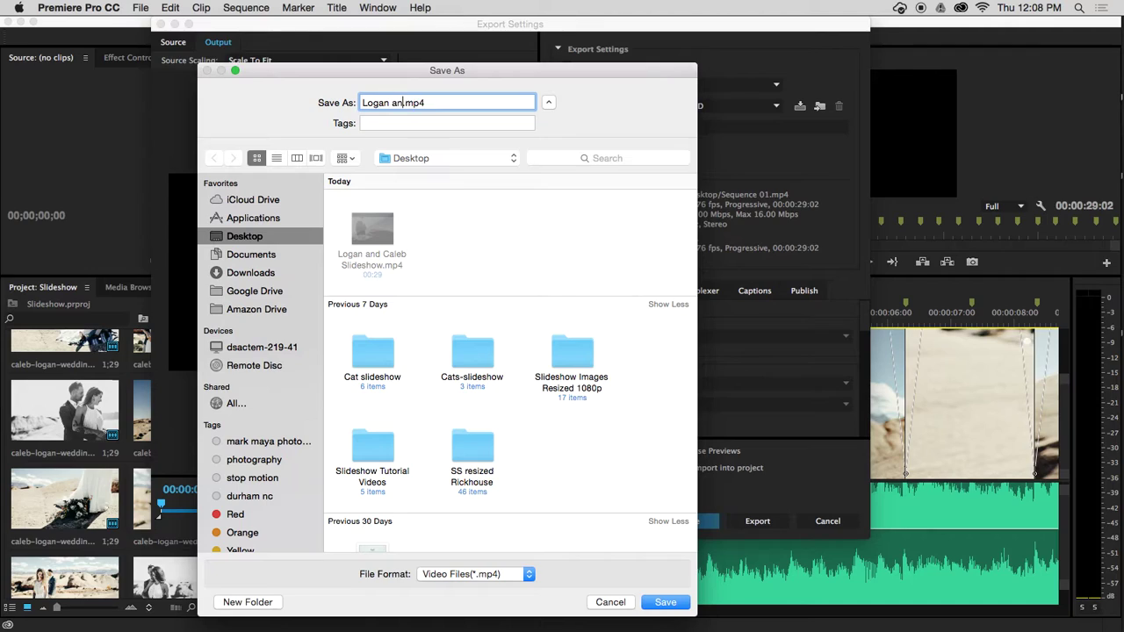
{"action": "type", "text": "d Calen"}
{"action": "type", "text": " in m"}
{"action": "key", "text": "BackSpace"}
{"action": "type", "text": "Moab"}
{"action": "left_click", "coordinate": [251, 255]}
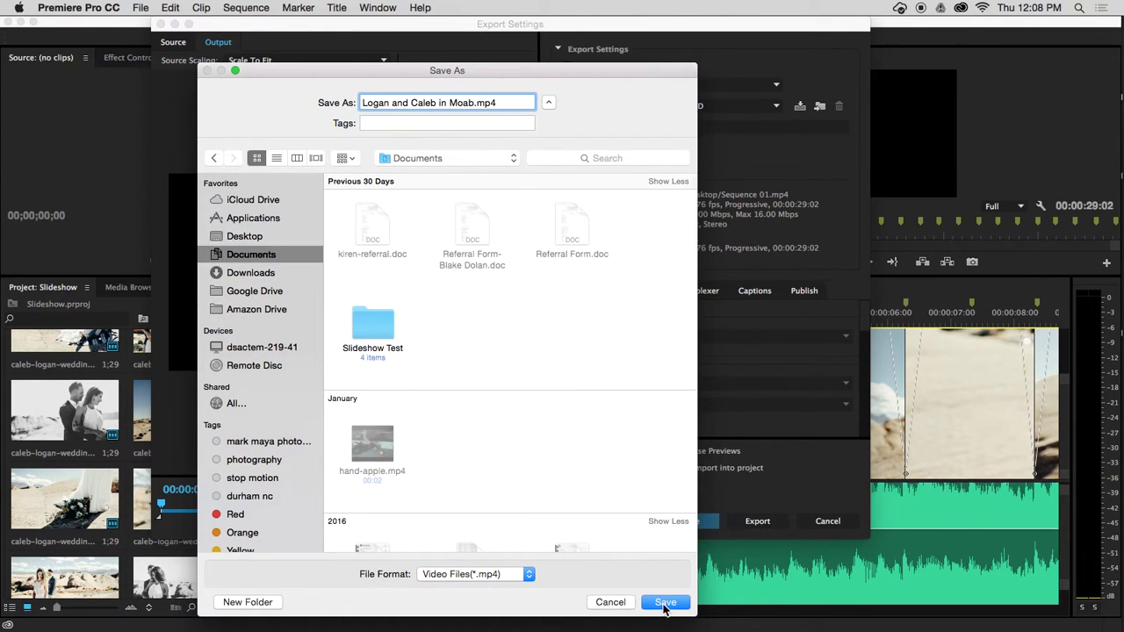
{"action": "left_click", "coordinate": [665, 605]}
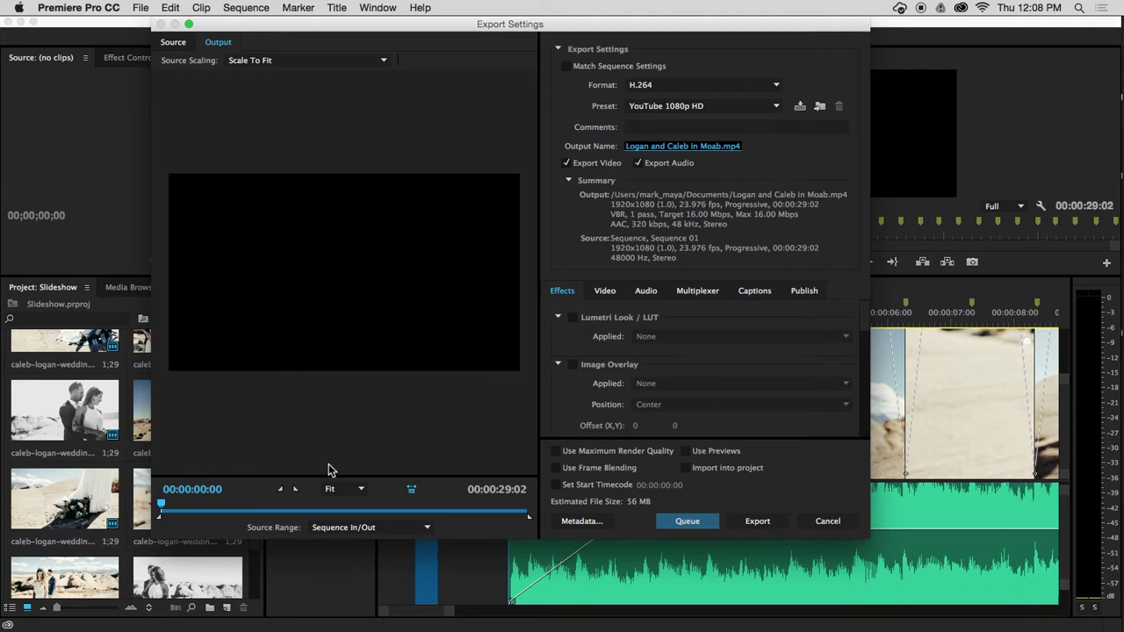
- Scrub the export preview to show a slideshow frame at 00:00:22:11
{"action": "left_click_drag", "start_coordinate": [160, 503], "coordinate": [449, 503]}
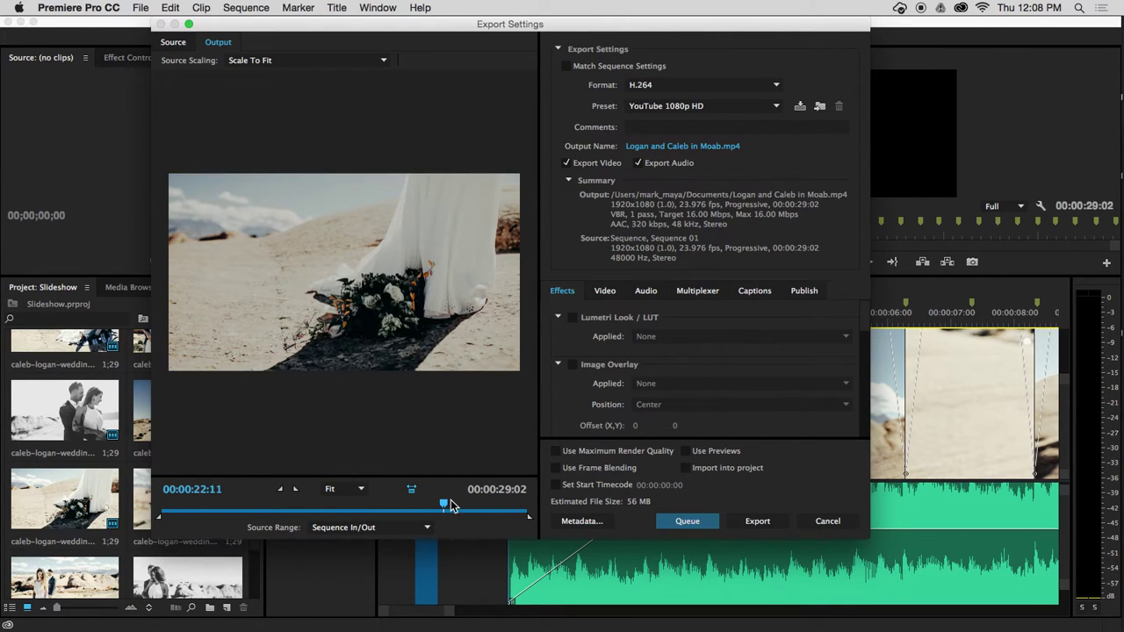
- Export the slideshow, then view Logan and Caleb in Moab.mp4 in Finder's Documents folder
{"action": "left_click", "coordinate": [757, 522]}
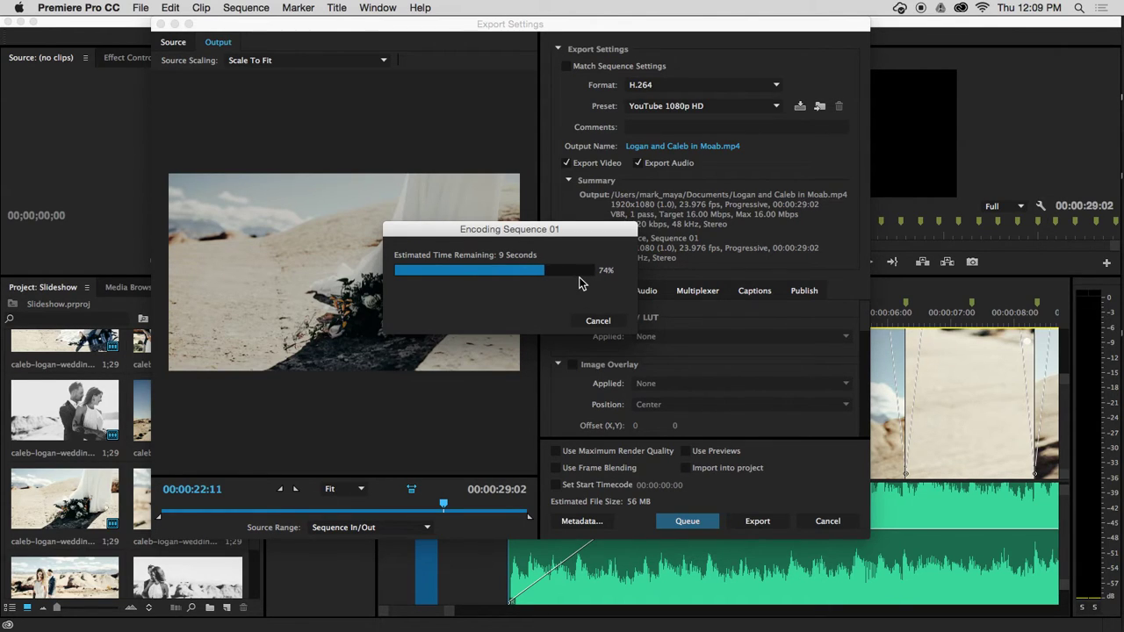
{"action": "left_click_drag", "start_coordinate": [500, 230], "coordinate": [413, 102]}
{"action": "mouse_move", "coordinate": [1121, 167]}
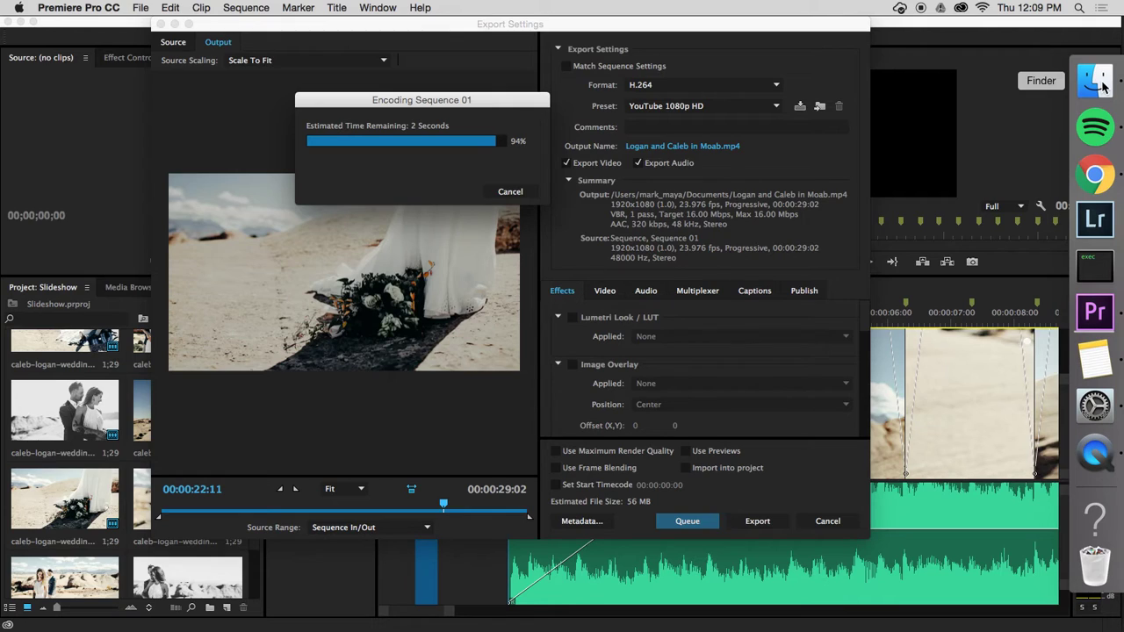
{"action": "left_click", "coordinate": [1095, 81]}
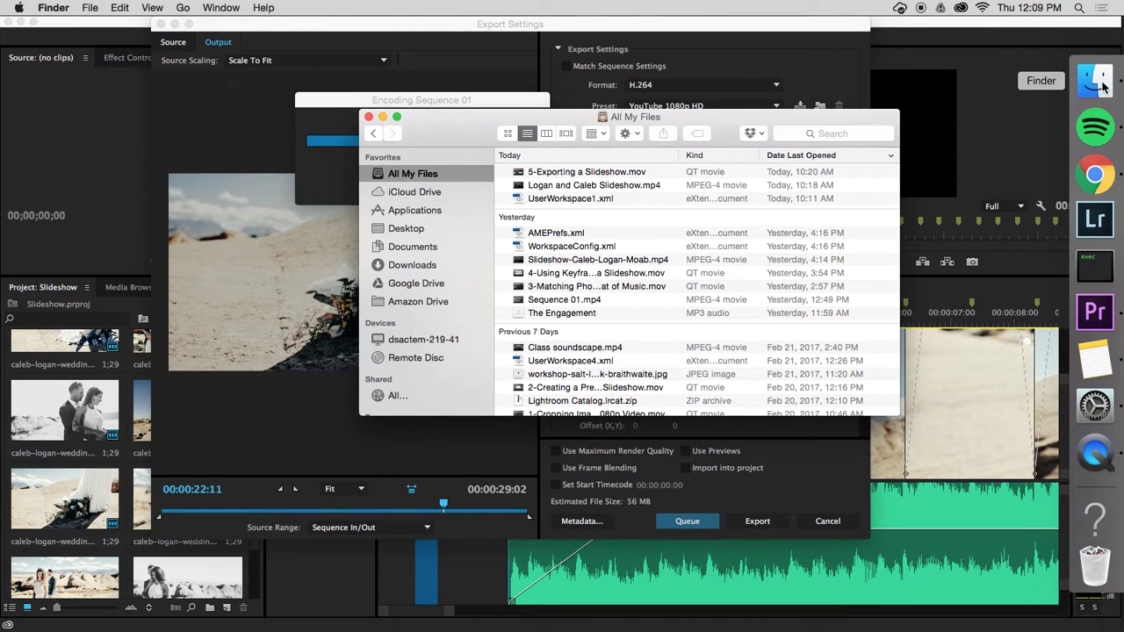
{"action": "left_click", "coordinate": [411, 247]}
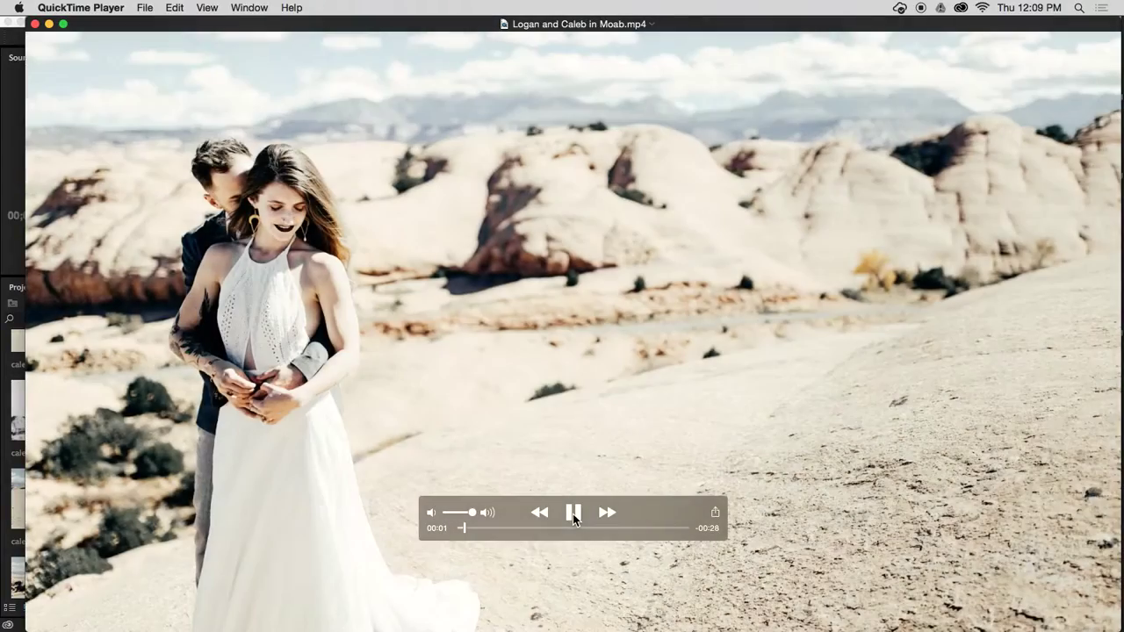
- Raise the volume while the exported slideshow plays in QuickTime Player
{"action": "key", "text": "XF86AudioRaiseVolume"}
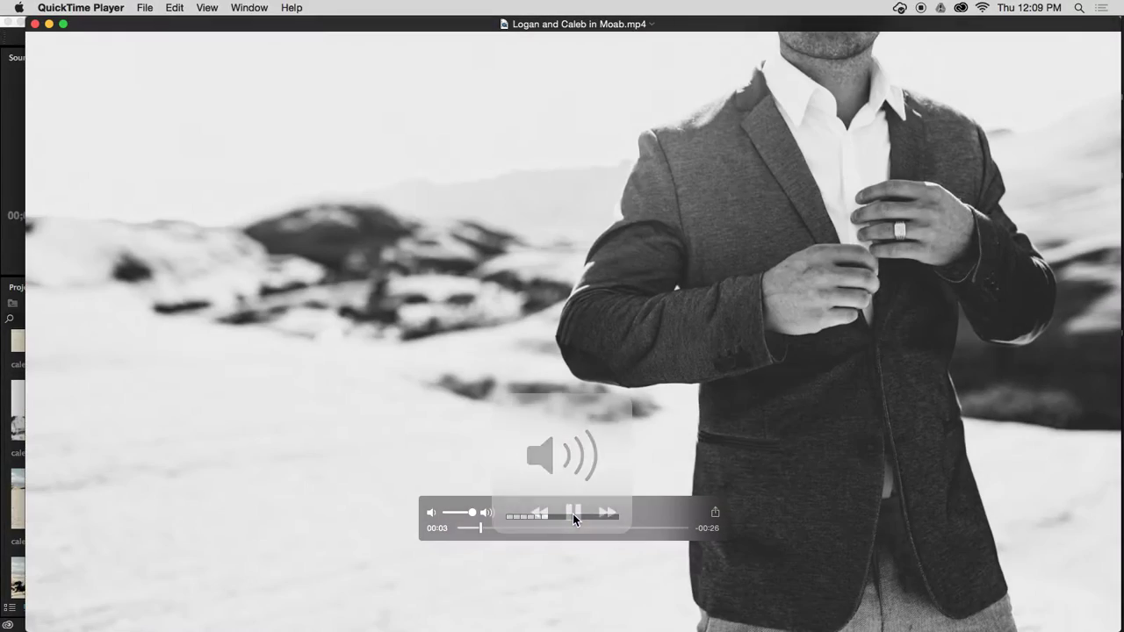